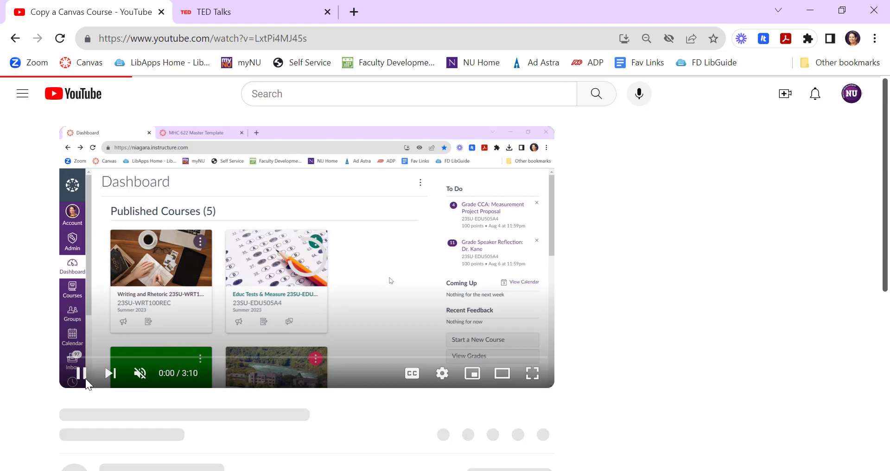
- Pause the YouTube video "Copy a Canvas Course" and copy its embed code from the sharing options
{"action": "left_click", "coordinate": [85, 377]}
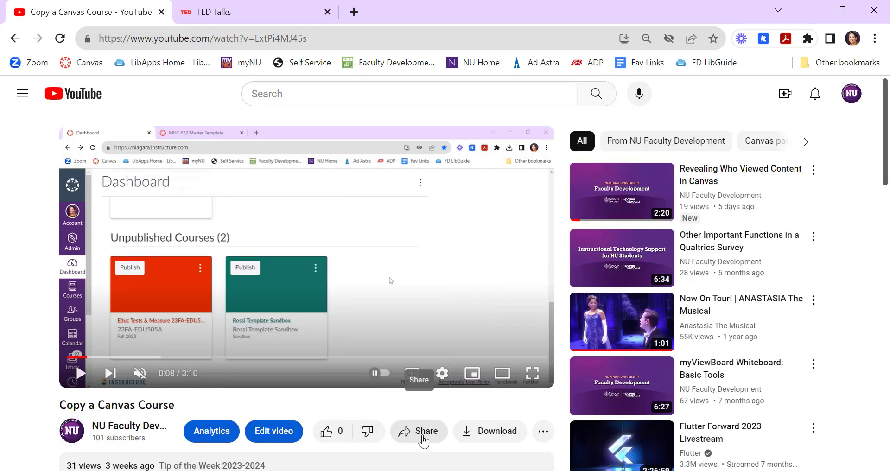
{"action": "left_click", "coordinate": [422, 432]}
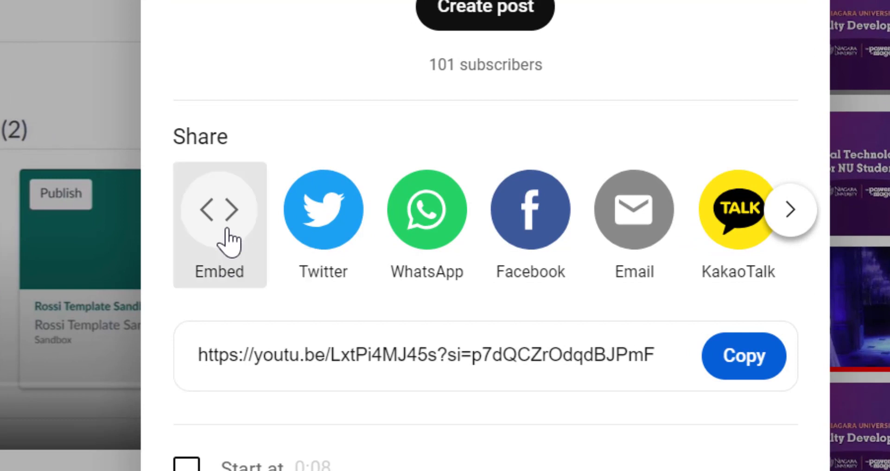
{"action": "left_click", "coordinate": [227, 238]}
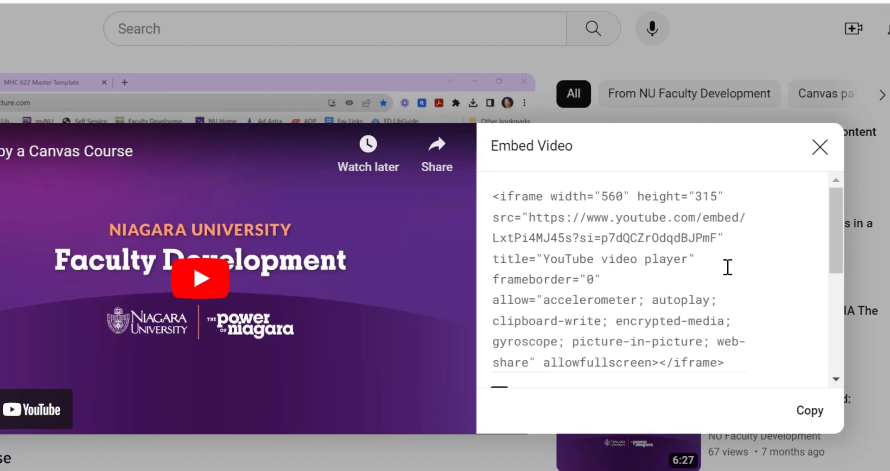
{"action": "scroll", "coordinate": [726, 274], "scroll_direction": "down", "scroll_amount": 5}
{"action": "scroll", "coordinate": [724, 280], "scroll_direction": "up", "scroll_amount": 5}
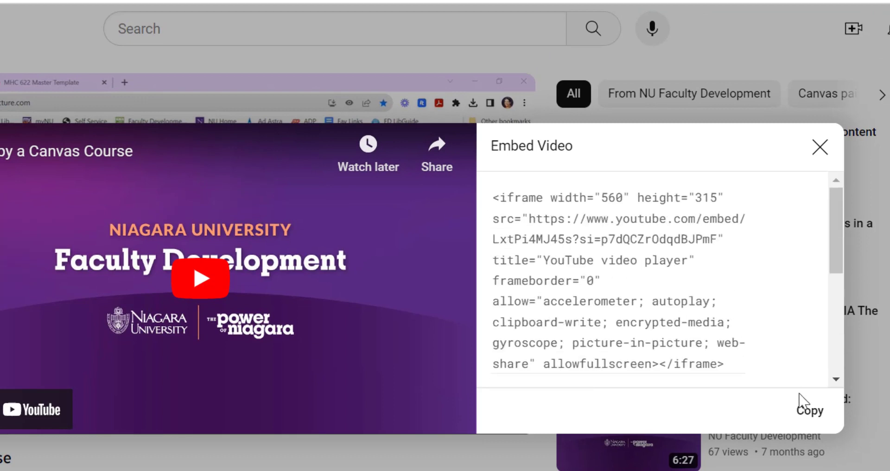
{"action": "left_click", "coordinate": [810, 411]}
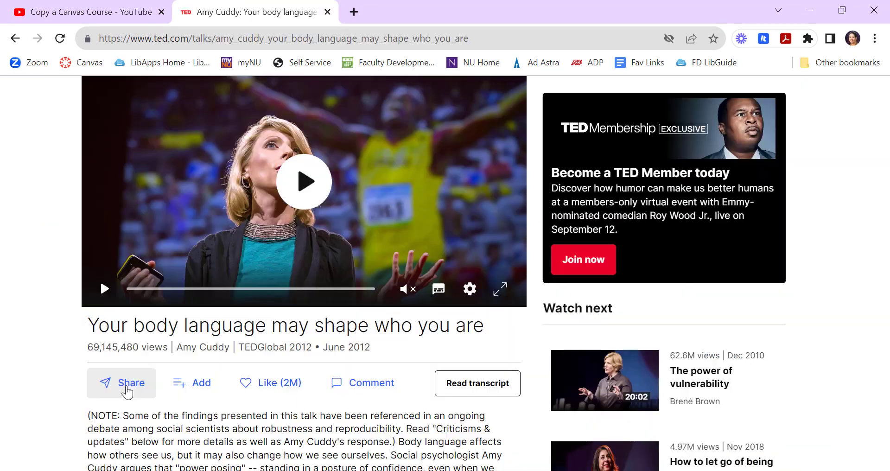
- Open the sharing options of the TED talk "Your body language may shape who you are" and locate its embed code
{"action": "left_click", "coordinate": [128, 392]}
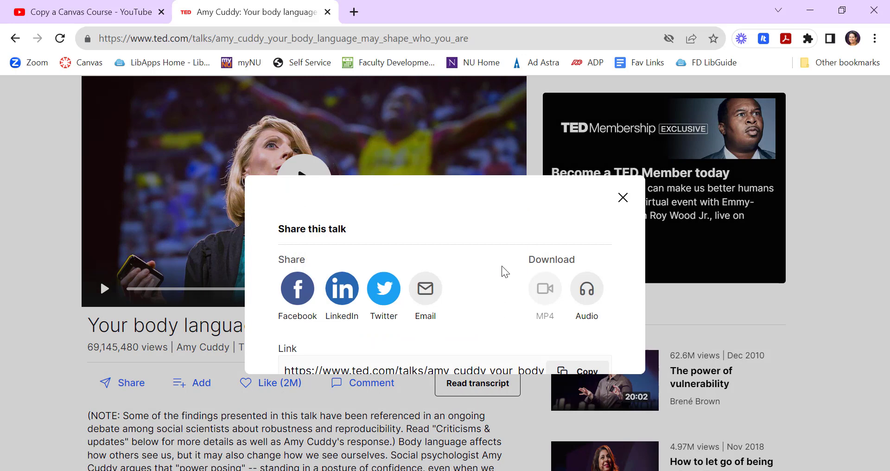
{"action": "scroll", "coordinate": [506, 271], "scroll_direction": "down", "scroll_amount": 2}
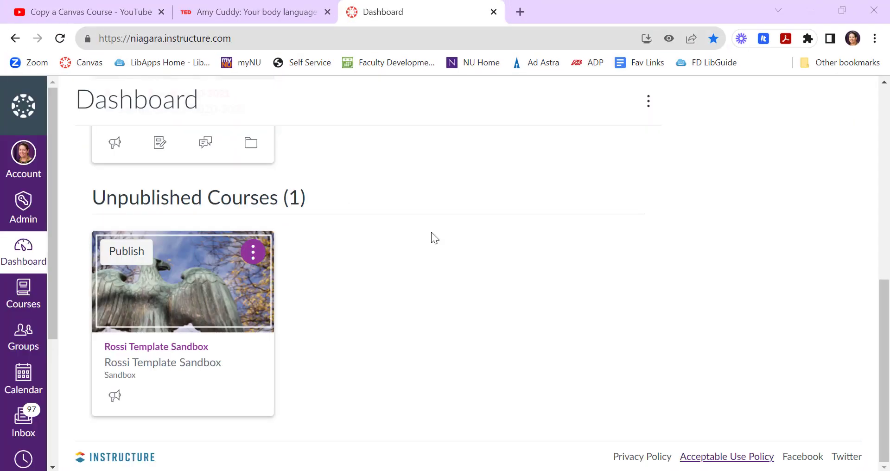
- In Canvas, open the unpublished Template Sandbox course and create a new page titled "Your Body Language"
{"action": "left_click", "coordinate": [235, 330]}
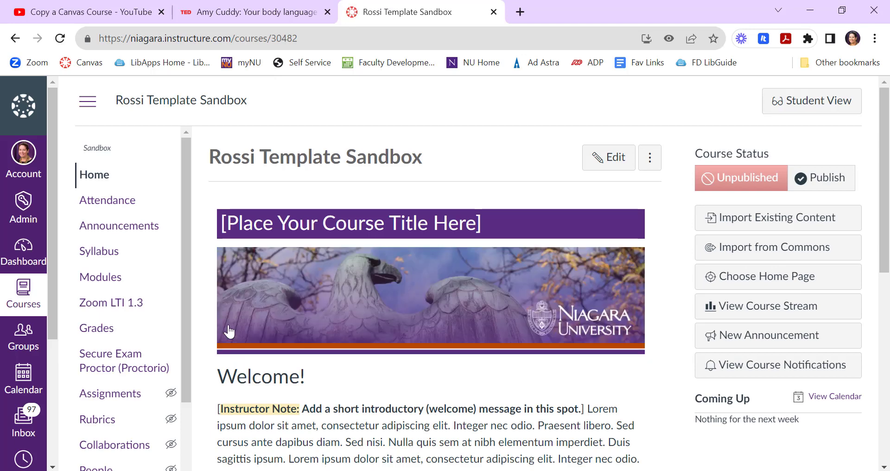
{"action": "scroll", "coordinate": [132, 282], "scroll_direction": "down", "scroll_amount": 3}
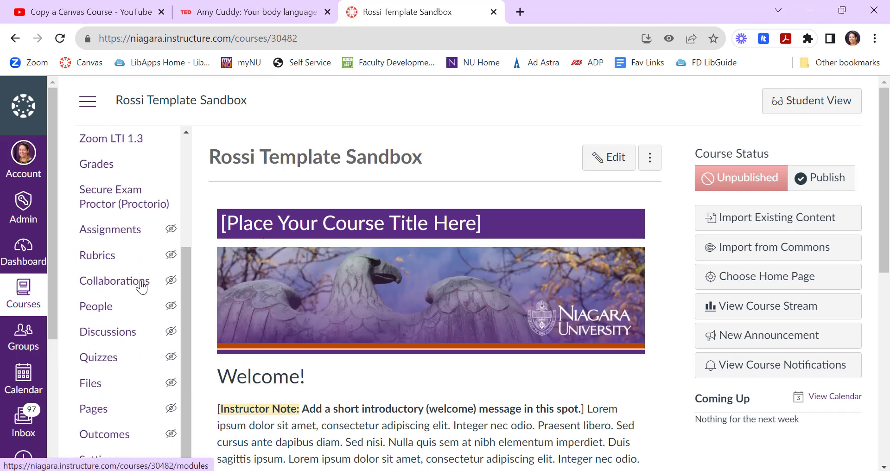
{"action": "left_click", "coordinate": [112, 413]}
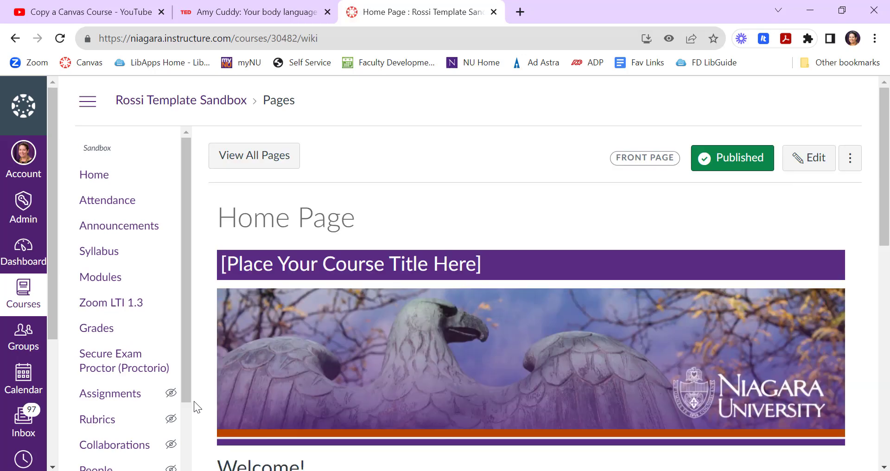
{"action": "left_click", "coordinate": [266, 154]}
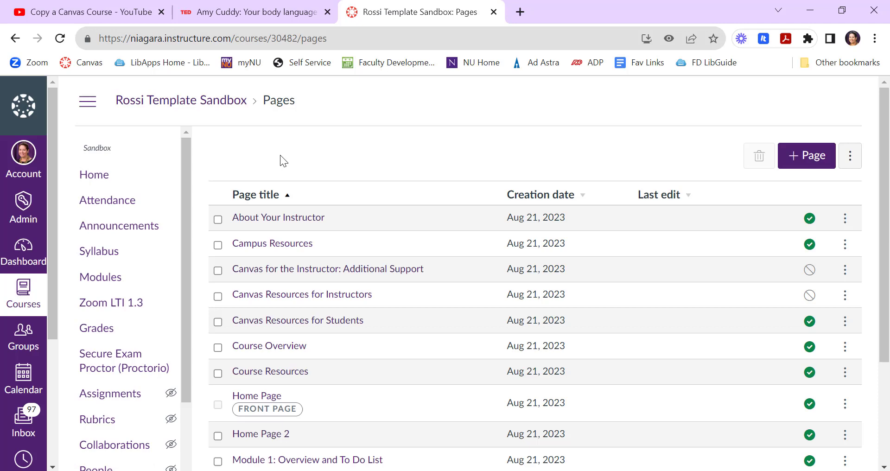
{"action": "left_click", "coordinate": [807, 160]}
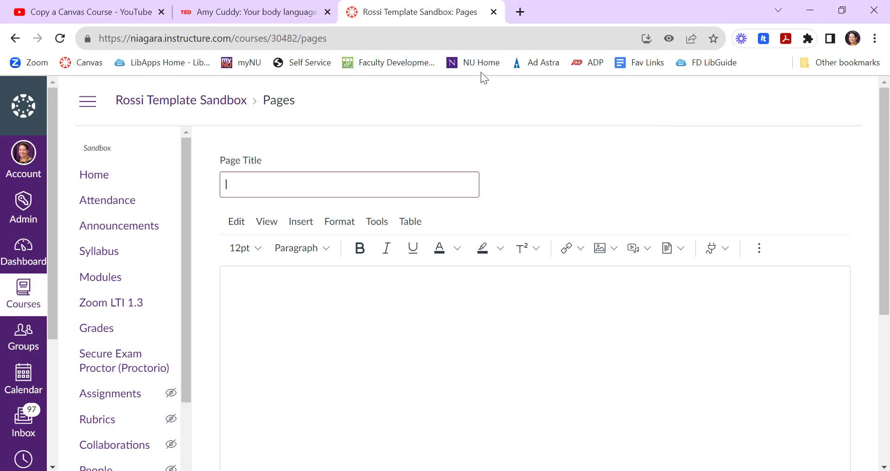
{"action": "type", "text": "Your Body Language"}
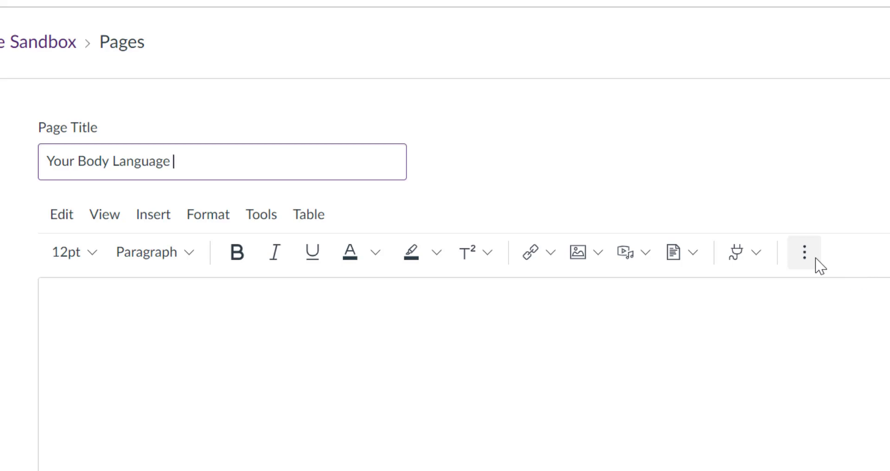
- Embed the TED talk in the page body using the embed code copied from TED's sharing options
{"action": "left_click", "coordinate": [816, 258]}
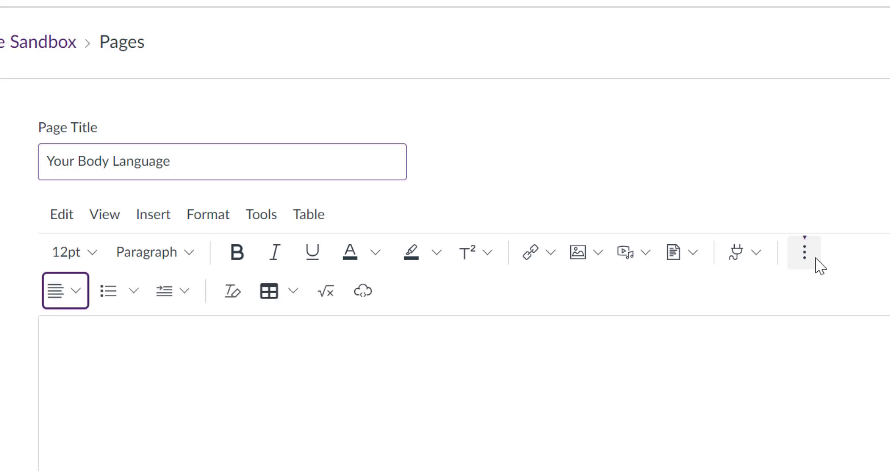
{"action": "left_click", "coordinate": [363, 291]}
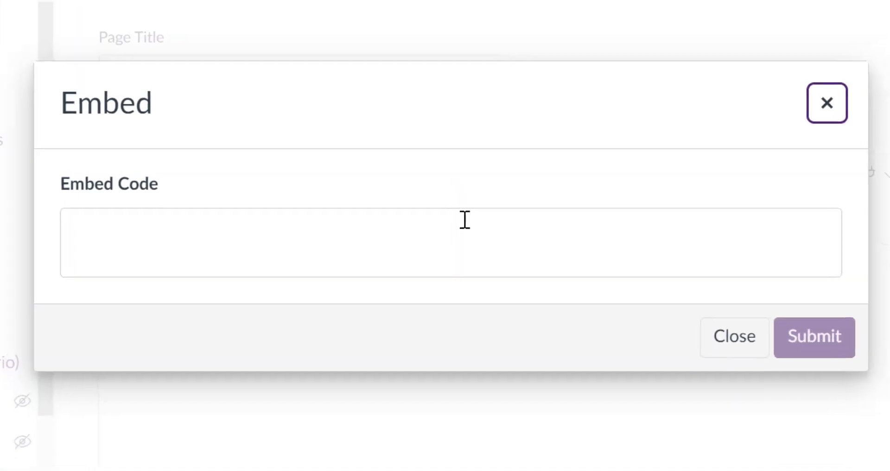
{"action": "left_click", "coordinate": [462, 227]}
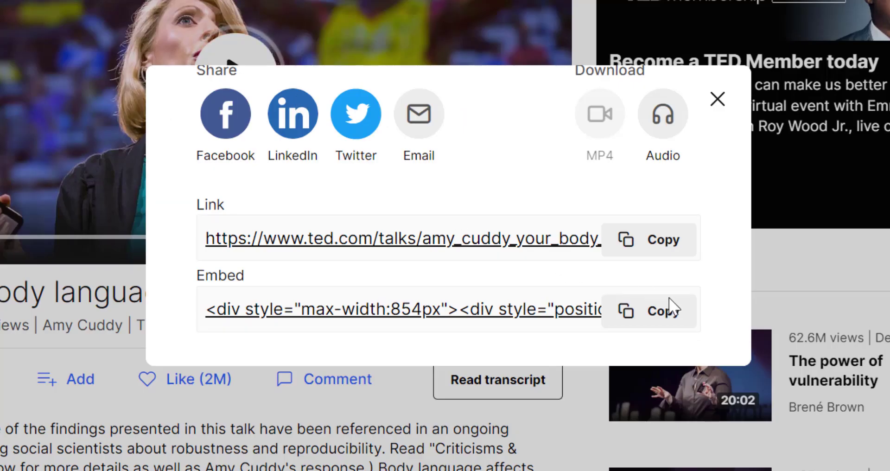
{"action": "left_click", "coordinate": [668, 311]}
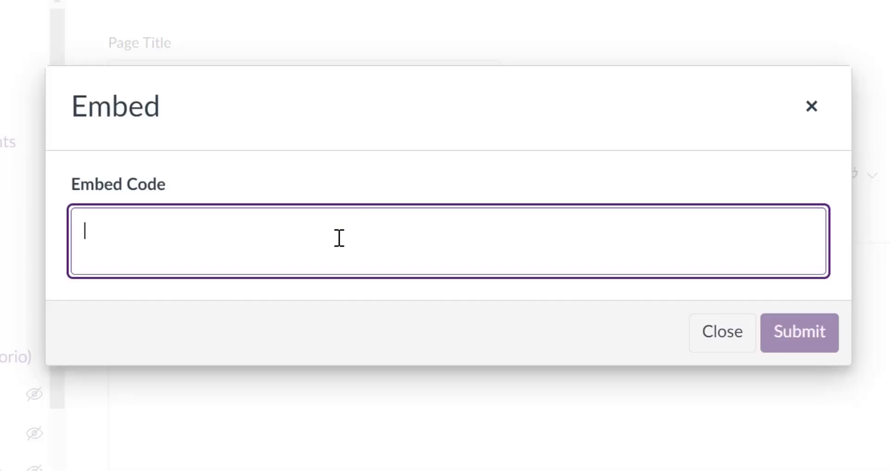
{"action": "right_click", "coordinate": [340, 238]}
{"action": "left_click", "coordinate": [376, 74]}
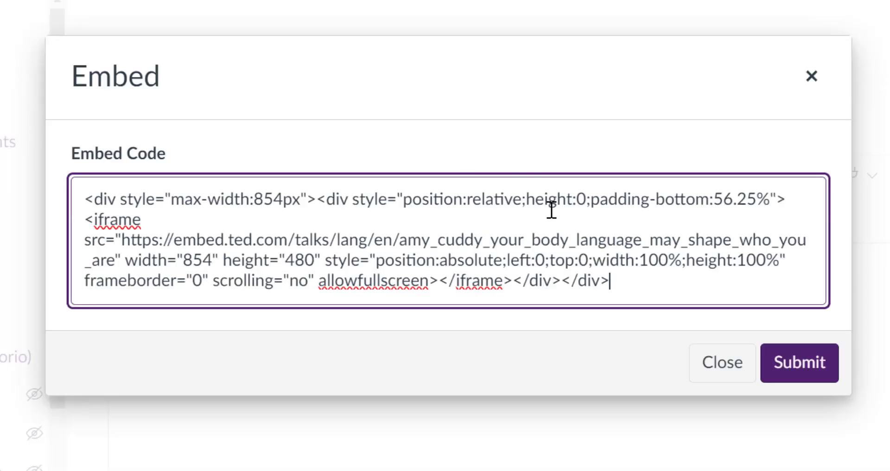
{"action": "left_click", "coordinate": [807, 371]}
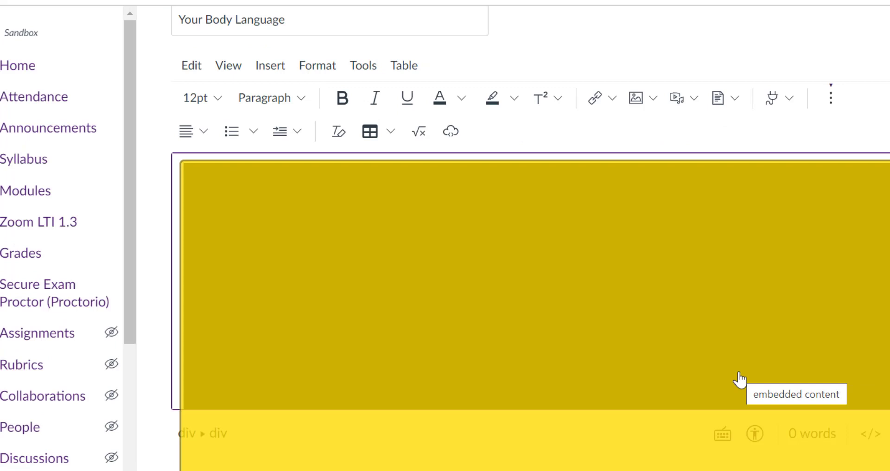
- Scale the embedded TED video down to about two-thirds of its width, keeping its proportions
{"action": "scroll", "coordinate": [740, 379], "scroll_direction": "up", "scroll_amount": 1}
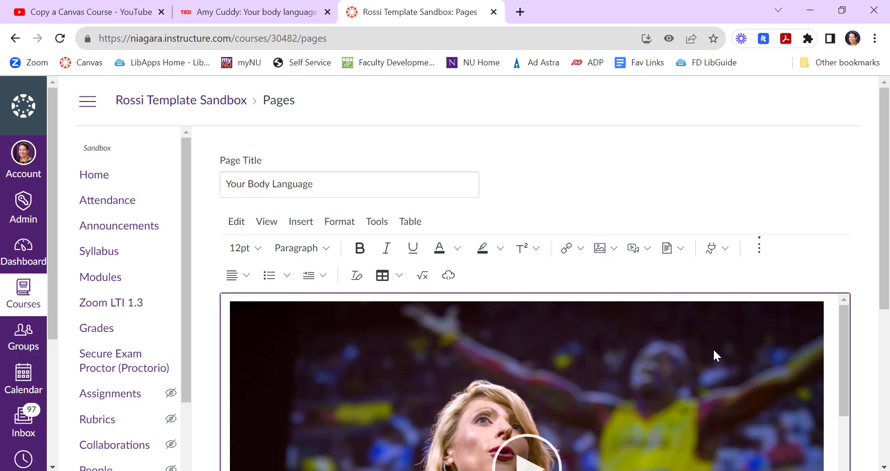
{"action": "scroll", "coordinate": [742, 334], "scroll_direction": "down", "scroll_amount": 3}
{"action": "left_click", "coordinate": [779, 316]}
{"action": "scroll", "coordinate": [779, 316], "scroll_direction": "up", "scroll_amount": 3}
{"action": "scroll", "coordinate": [780, 319], "scroll_direction": "down", "scroll_amount": 4}
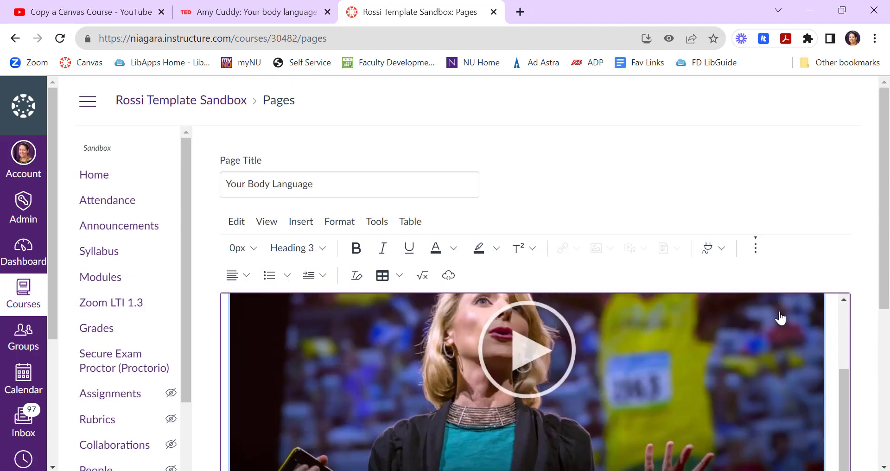
{"action": "scroll", "coordinate": [837, 369], "scroll_direction": "down", "scroll_amount": 3}
{"action": "left_click_drag", "start_coordinate": [824, 282], "coordinate": [620, 230]}
- Add the line "Watch this video!" in a new paragraph below the embedded video
{"action": "left_click", "coordinate": [677, 247]}
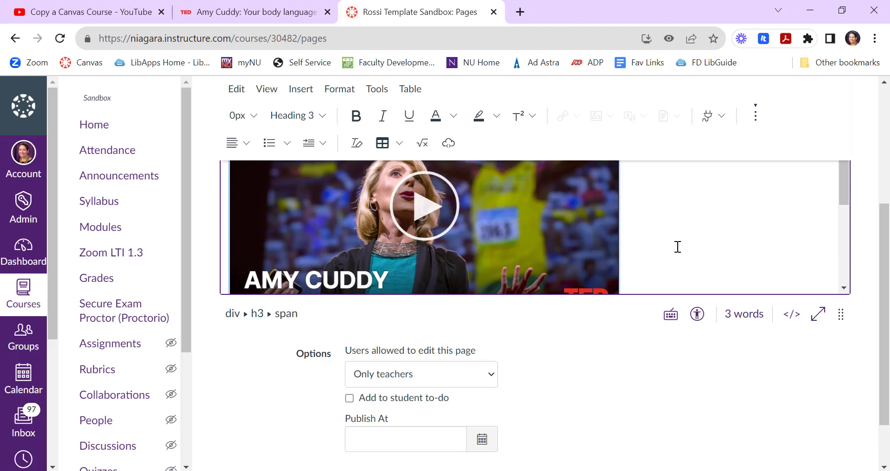
{"action": "key", "text": "Return"}
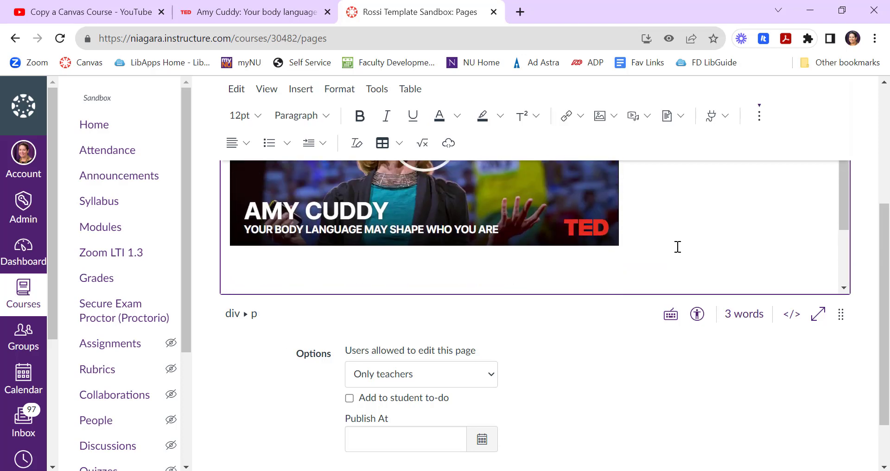
{"action": "type", "text": "Watc"}
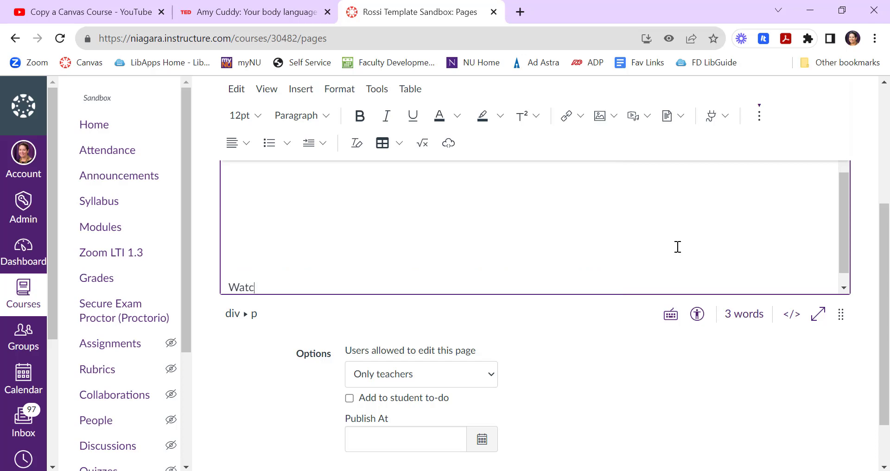
{"action": "type", "text": "h this video!"}
{"action": "scroll", "coordinate": [678, 247], "scroll_direction": "up", "scroll_amount": 3}
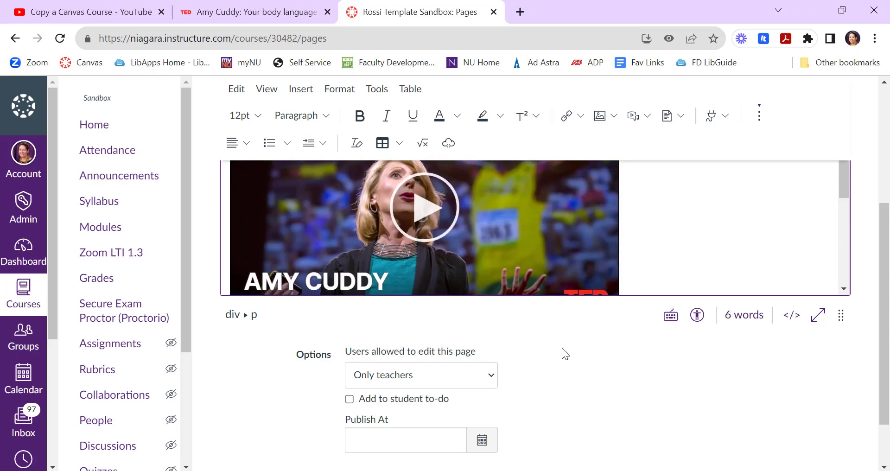
{"action": "scroll", "coordinate": [562, 348], "scroll_direction": "up", "scroll_amount": 3}
{"action": "scroll", "coordinate": [563, 350], "scroll_direction": "down", "scroll_amount": 3}
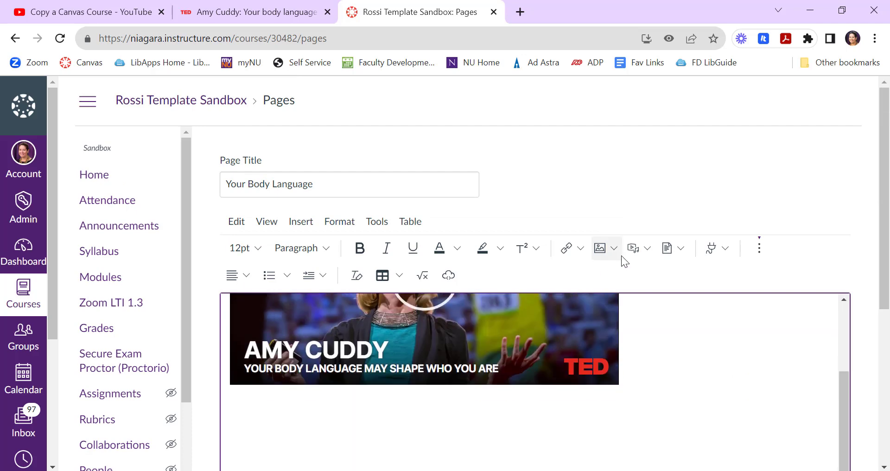
{"action": "left_click", "coordinate": [687, 256]}
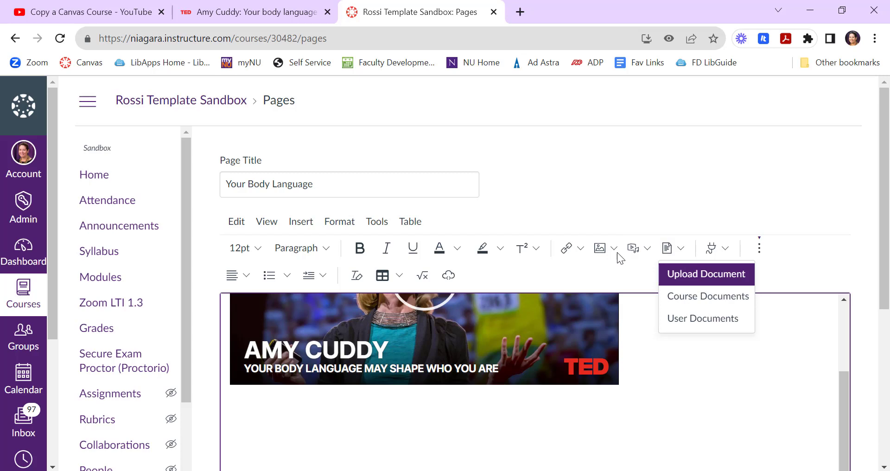
{"action": "left_click", "coordinate": [681, 226]}
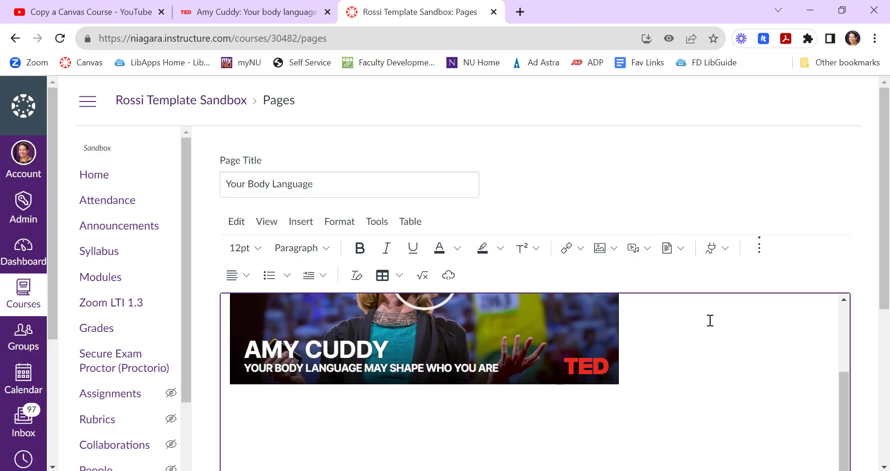
- Save and publish the "Your Body Language" page
{"action": "scroll", "coordinate": [707, 320], "scroll_direction": "down", "scroll_amount": 1}
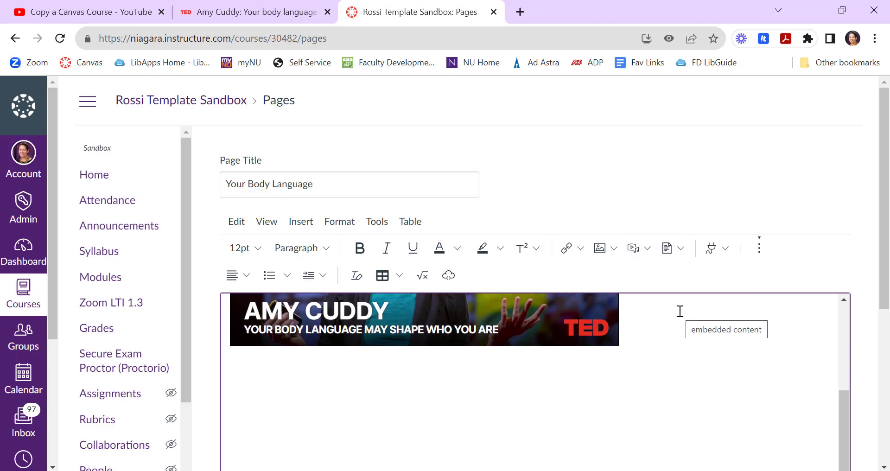
{"action": "scroll", "coordinate": [680, 312], "scroll_direction": "down", "scroll_amount": 5}
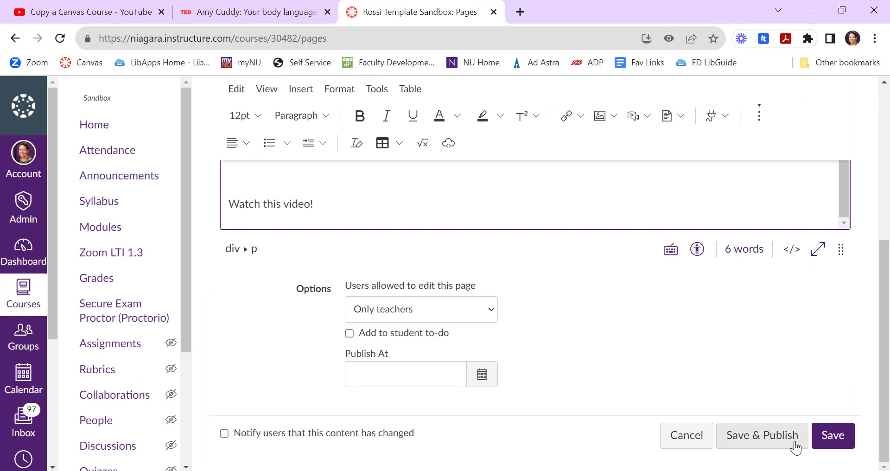
{"action": "left_click", "coordinate": [795, 448]}
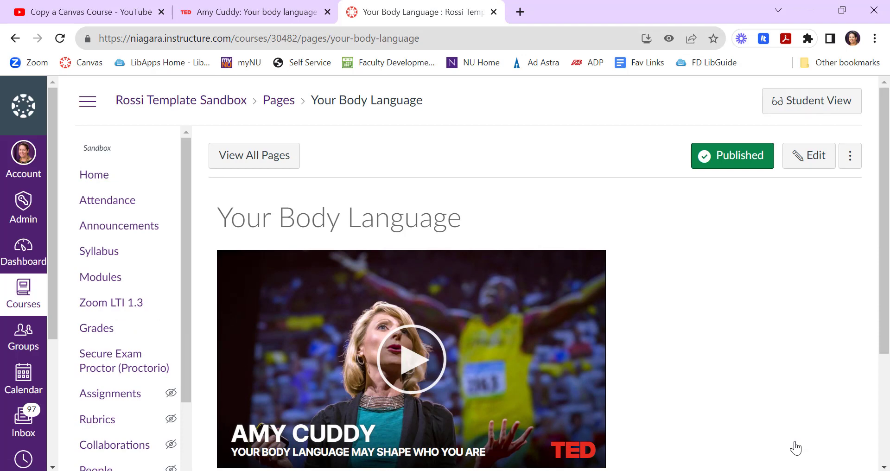
- Add the existing page "Your Body Language" to Learning Module 1 in the course modules, without indentation
{"action": "left_click", "coordinate": [122, 287]}
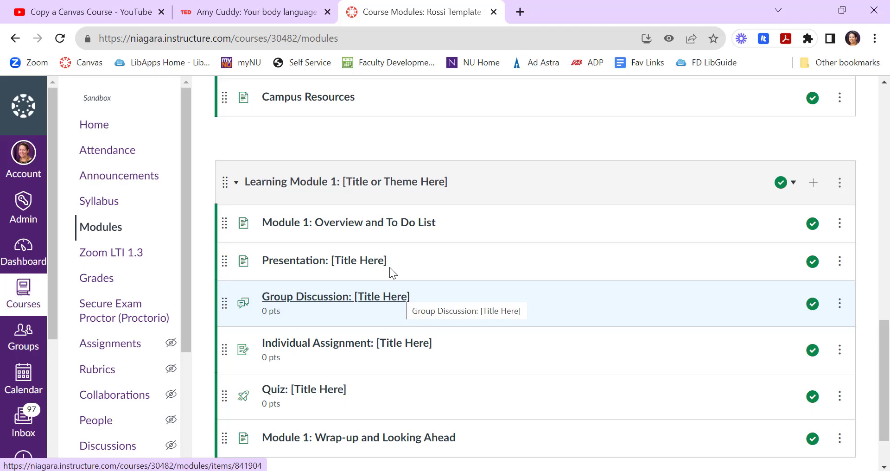
{"action": "left_click", "coordinate": [813, 185]}
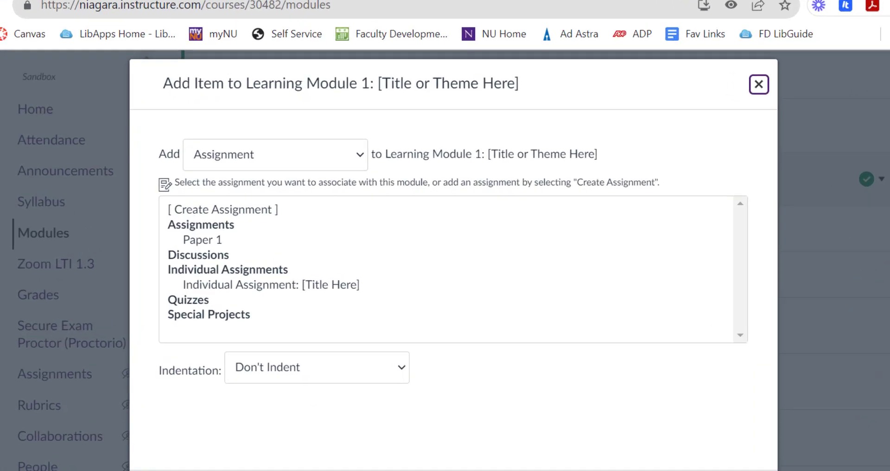
{"action": "left_click", "coordinate": [325, 169]}
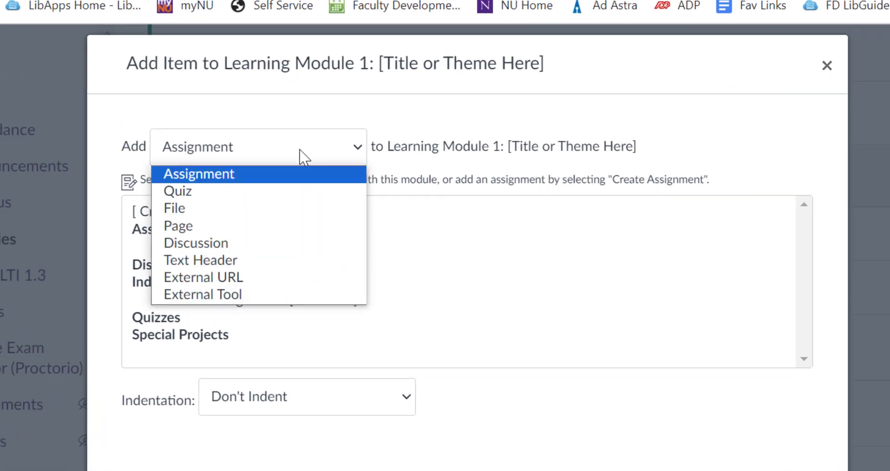
{"action": "left_click", "coordinate": [297, 225]}
{"action": "scroll", "coordinate": [459, 238], "scroll_direction": "down", "scroll_amount": 3}
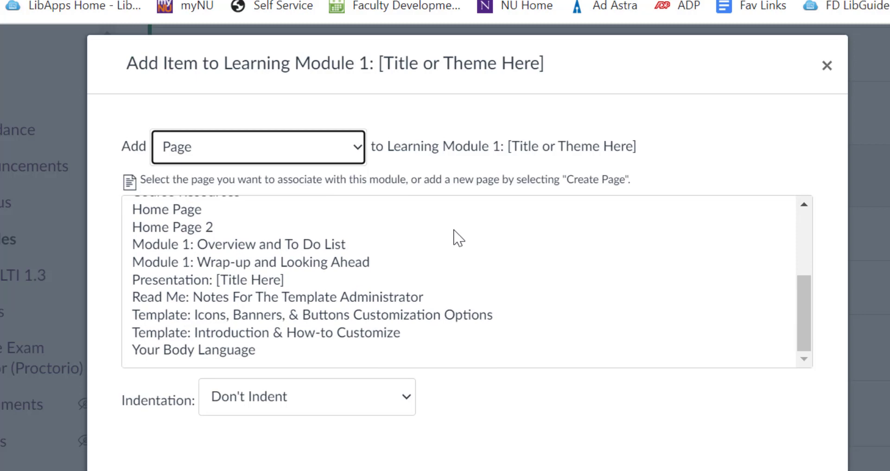
{"action": "left_click", "coordinate": [222, 357]}
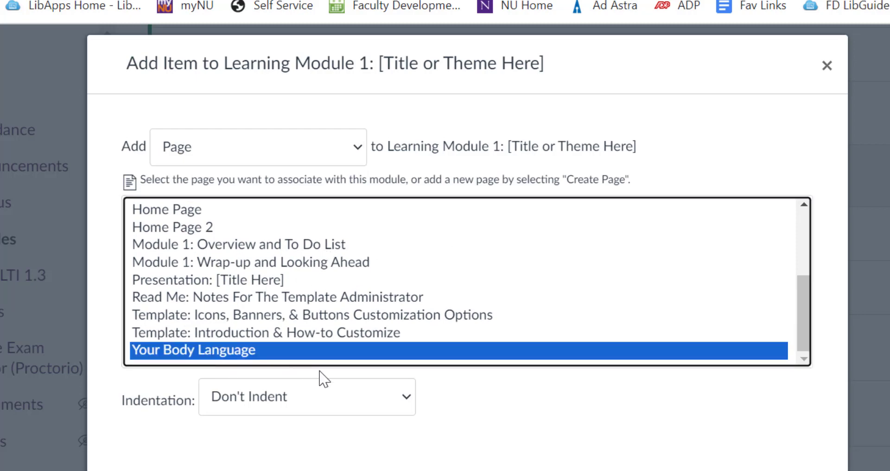
{"action": "key", "text": "Return"}
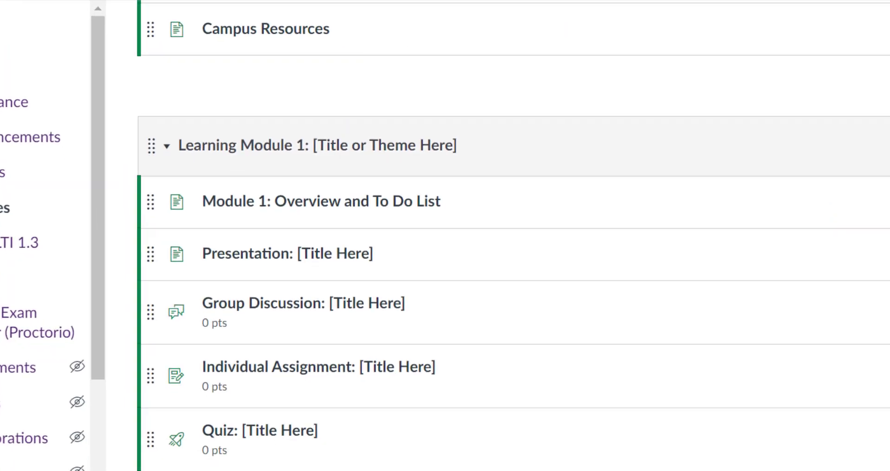
{"action": "scroll", "coordinate": [682, 411], "scroll_direction": "down", "scroll_amount": 4}
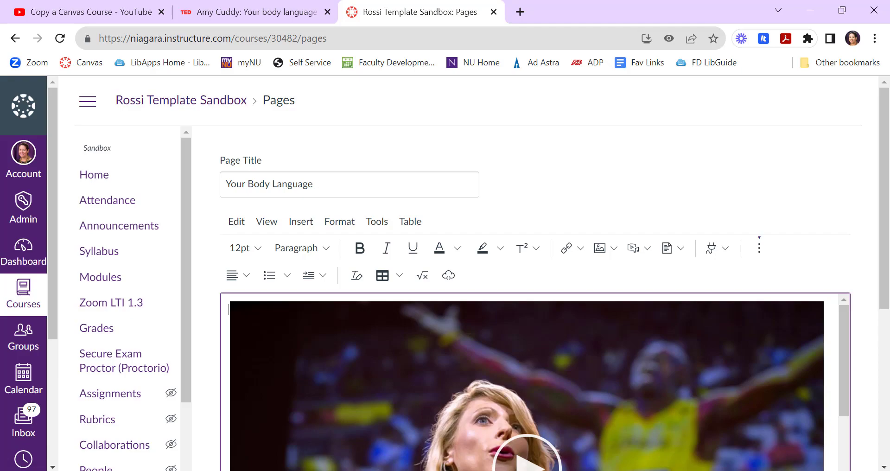
- Switch to PowerPoint and apply the Title and Content layout to the first slide of the blank presentation
{"action": "left_click", "coordinate": [10, 466]}
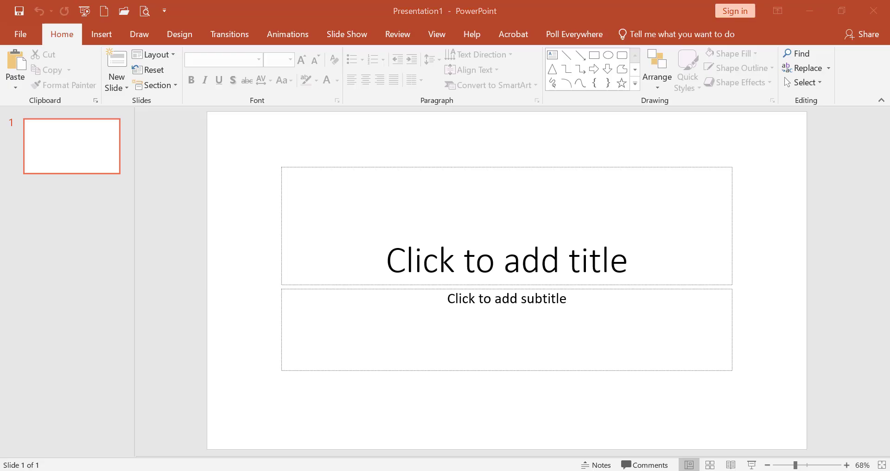
{"action": "left_click", "coordinate": [169, 54]}
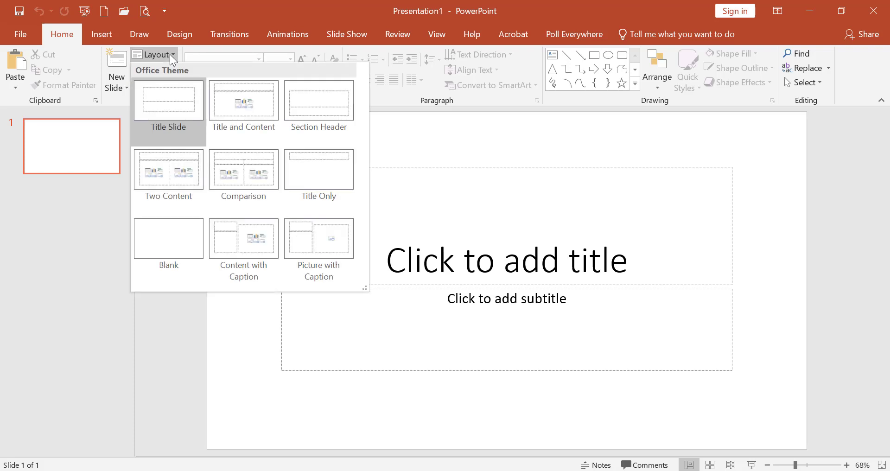
{"action": "left_click", "coordinate": [273, 115]}
- Insert a video into the slide's content placeholder from the copied embed code, and start the slide show from this slide
{"action": "left_click", "coordinate": [413, 332]}
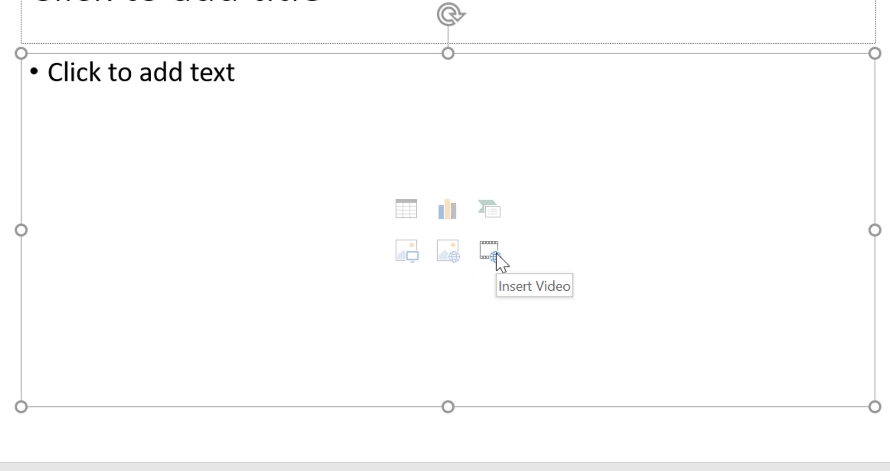
{"action": "left_click", "coordinate": [492, 255]}
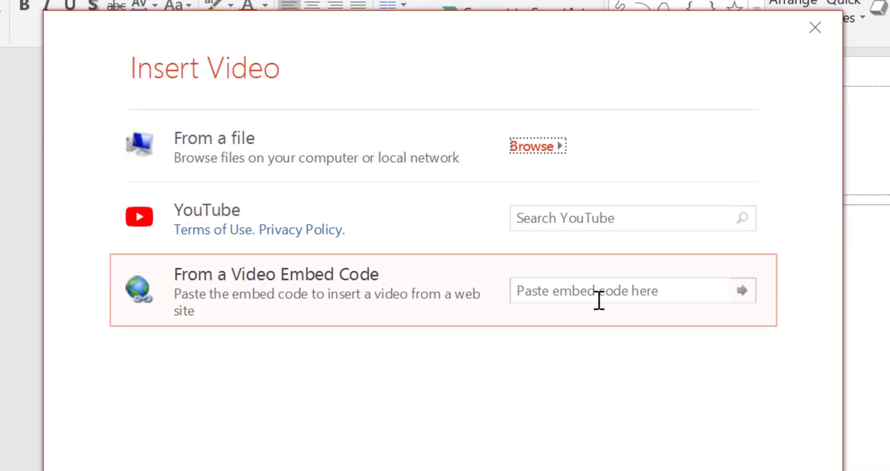
{"action": "left_click", "coordinate": [598, 302]}
{"action": "key", "text": "ctrl+v"}
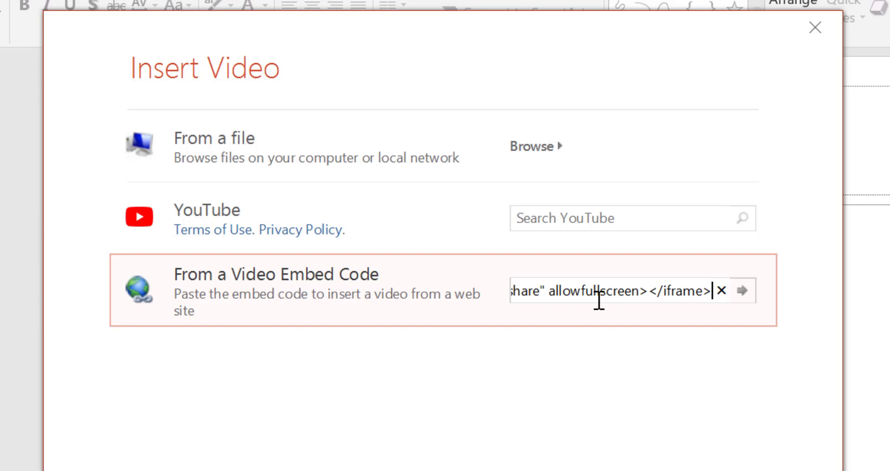
{"action": "left_click", "coordinate": [743, 292]}
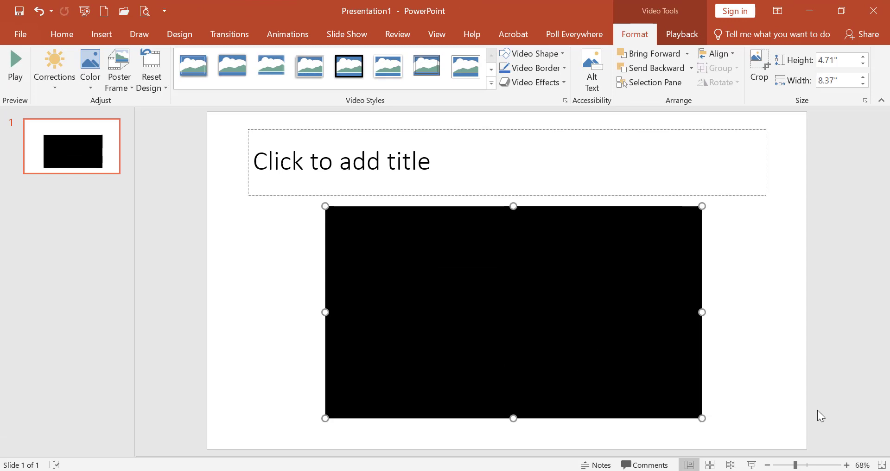
{"action": "left_click", "coordinate": [752, 464]}
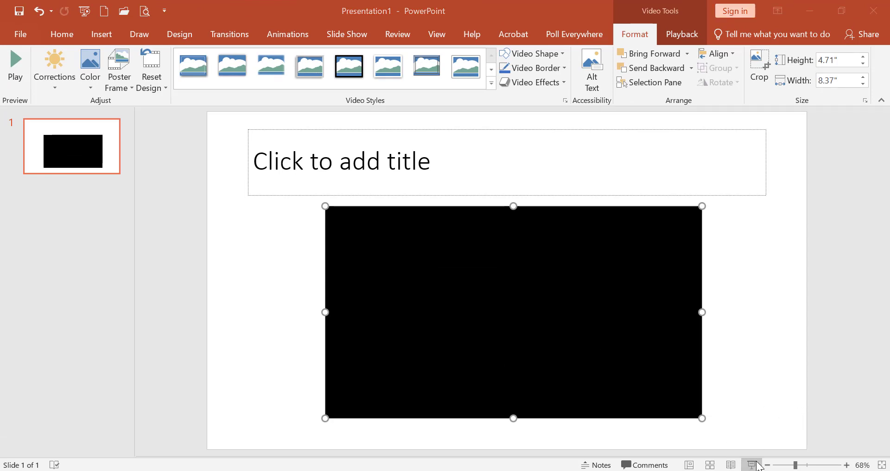